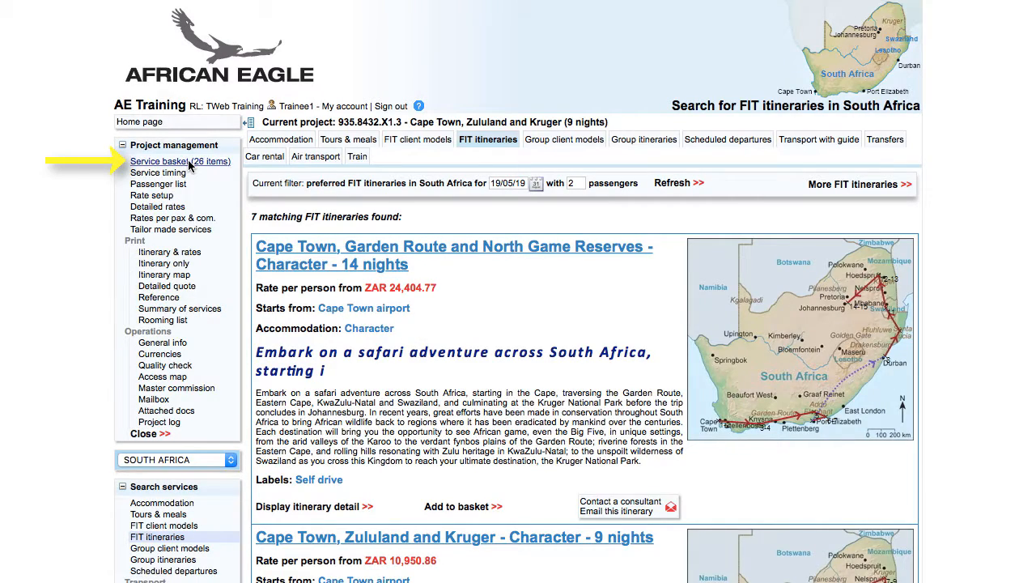
- Open the Cape Town, Zululand and Kruger booking's service basket and preview its Reference printout
click(188, 161)
click(320, 168)
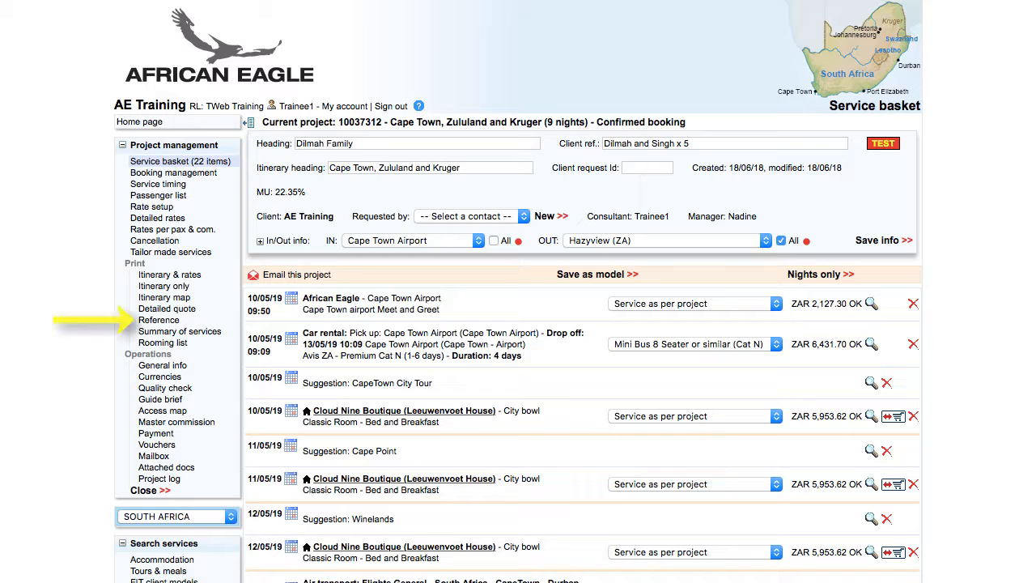
click(159, 320)
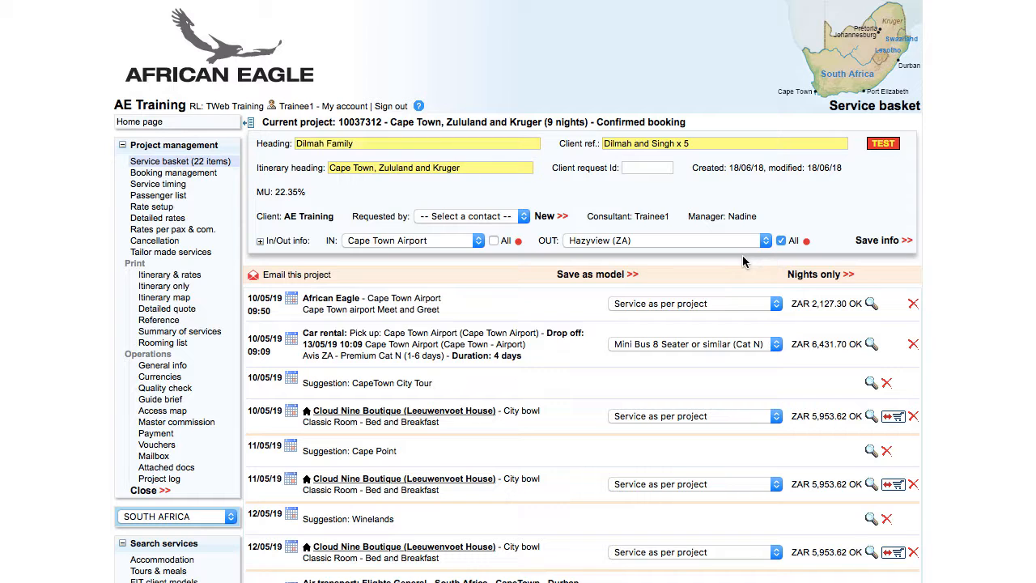
click(190, 276)
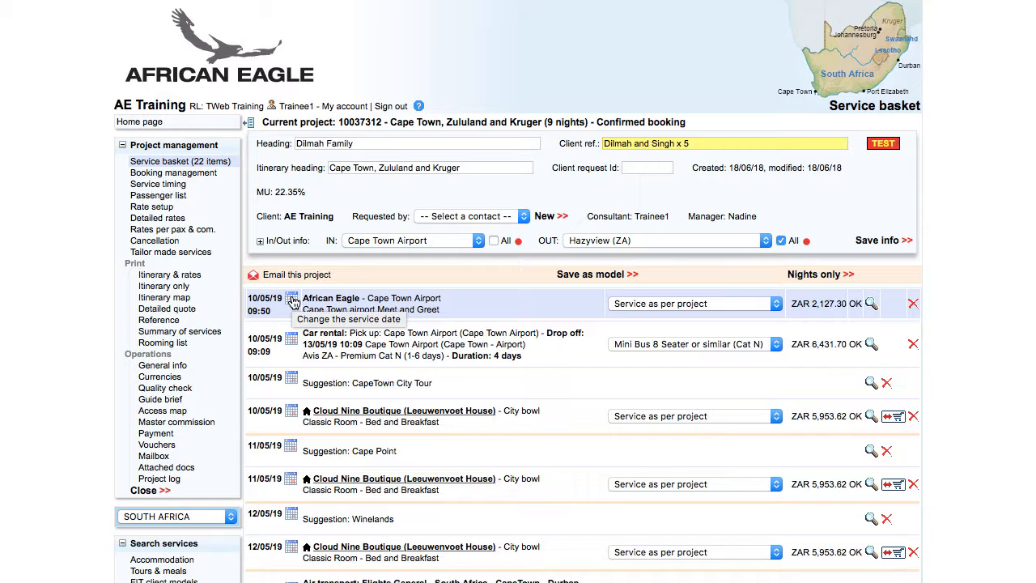
click(174, 275)
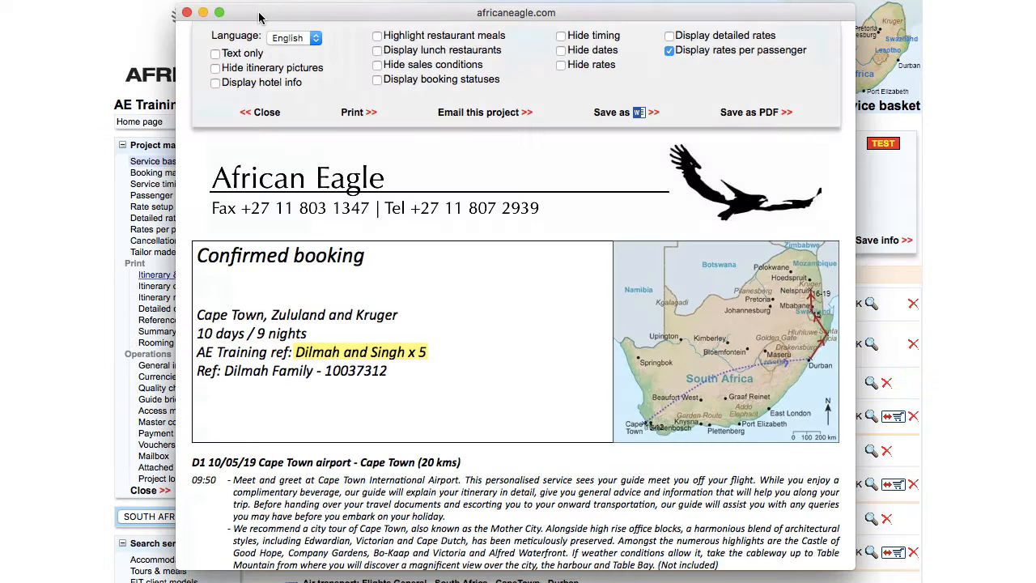
click(186, 10)
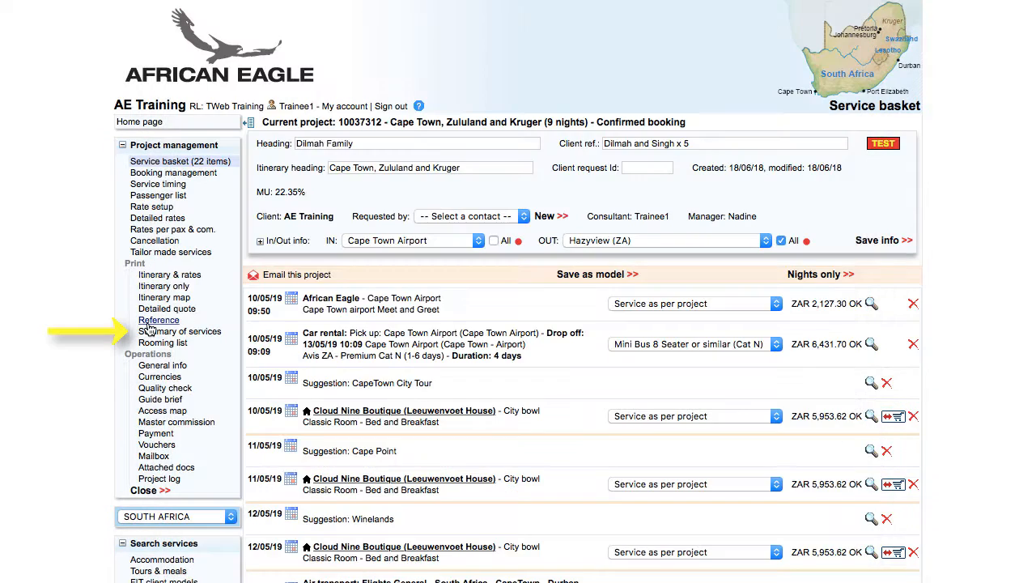
click(152, 334)
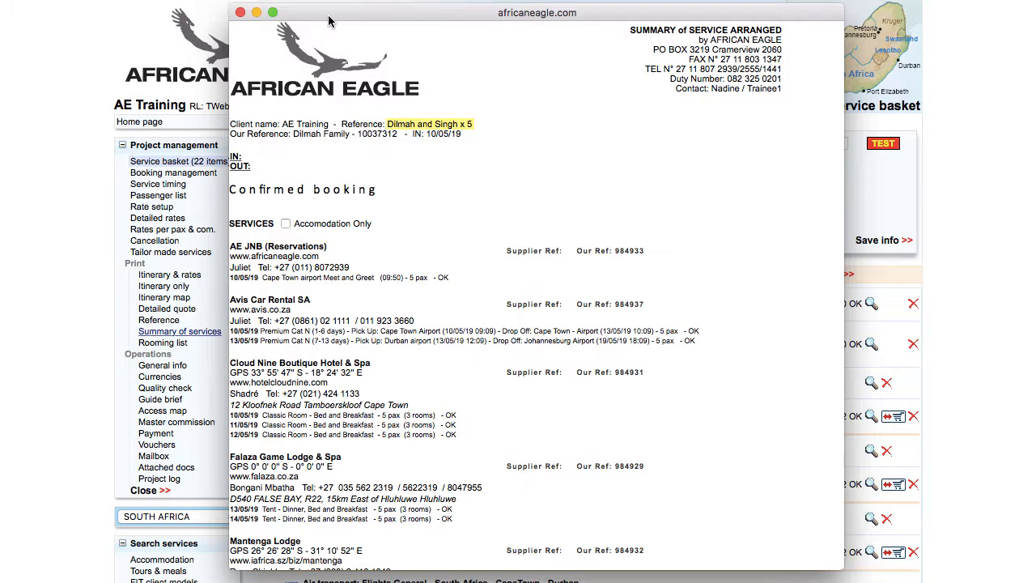
click(239, 12)
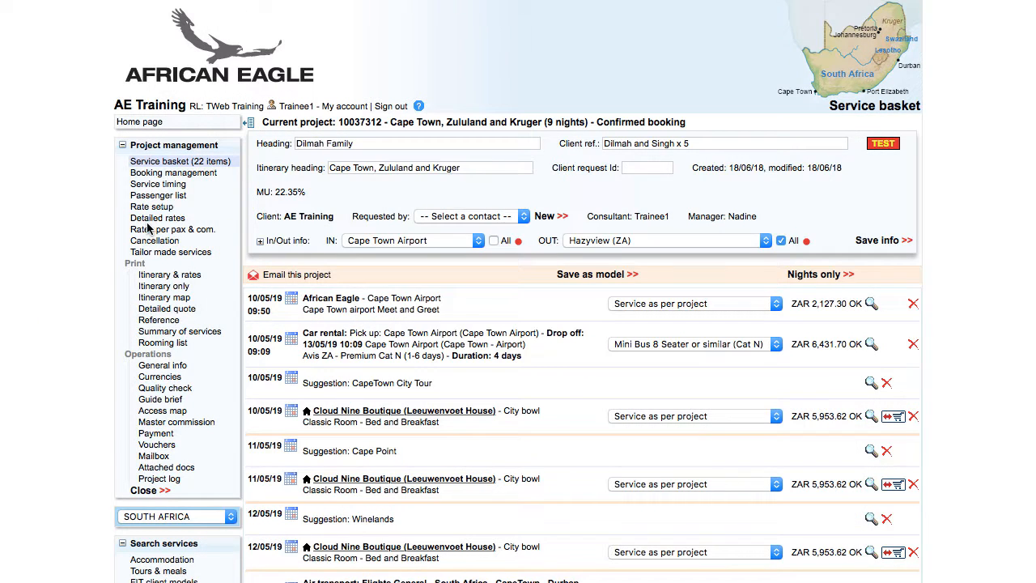
click(155, 434)
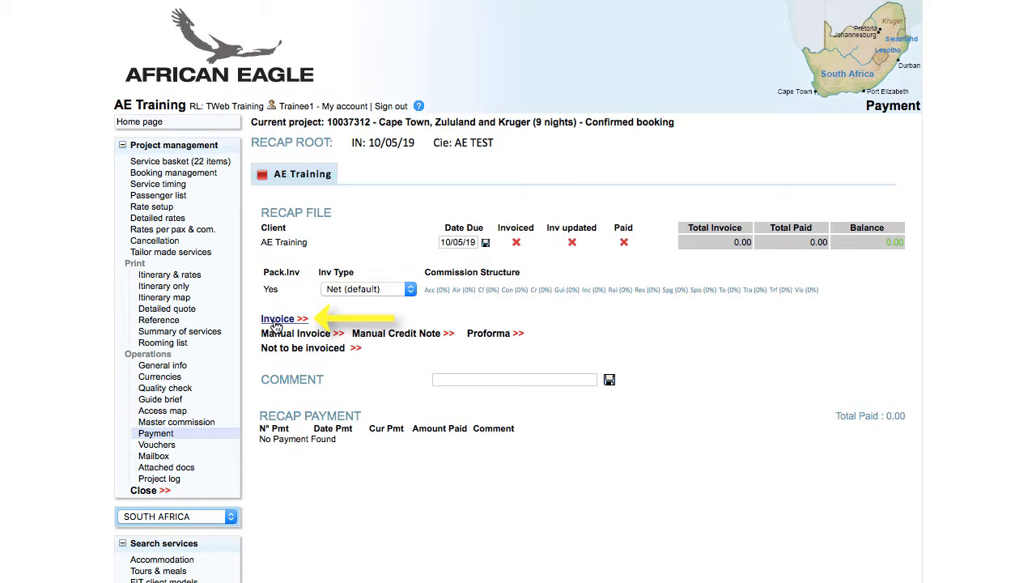
click(277, 320)
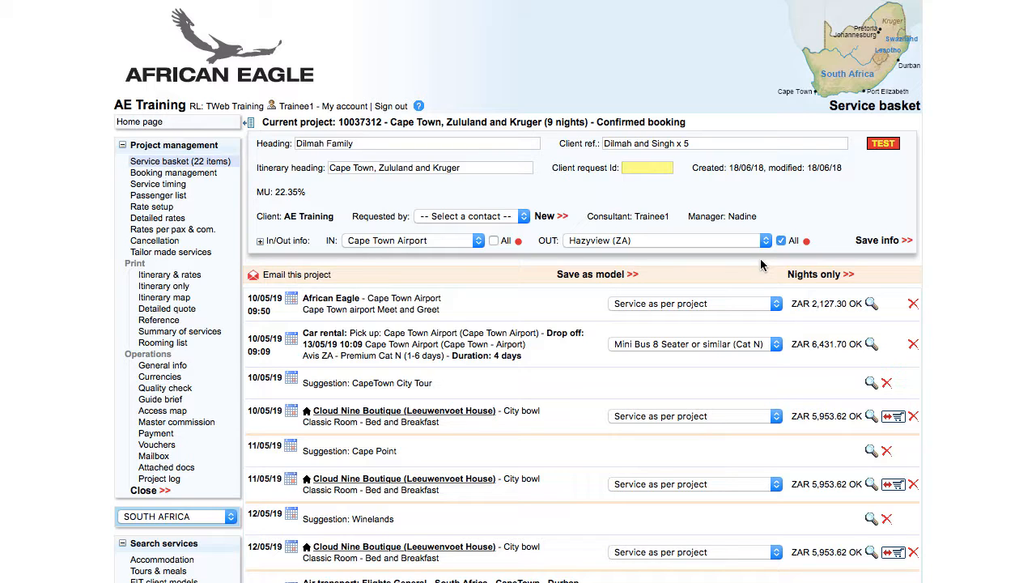
click(636, 165)
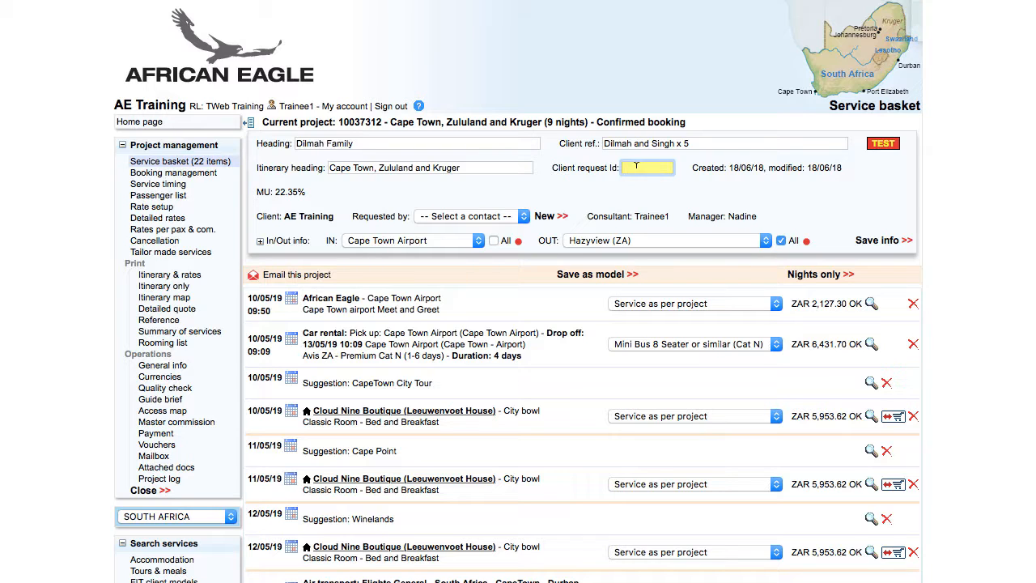
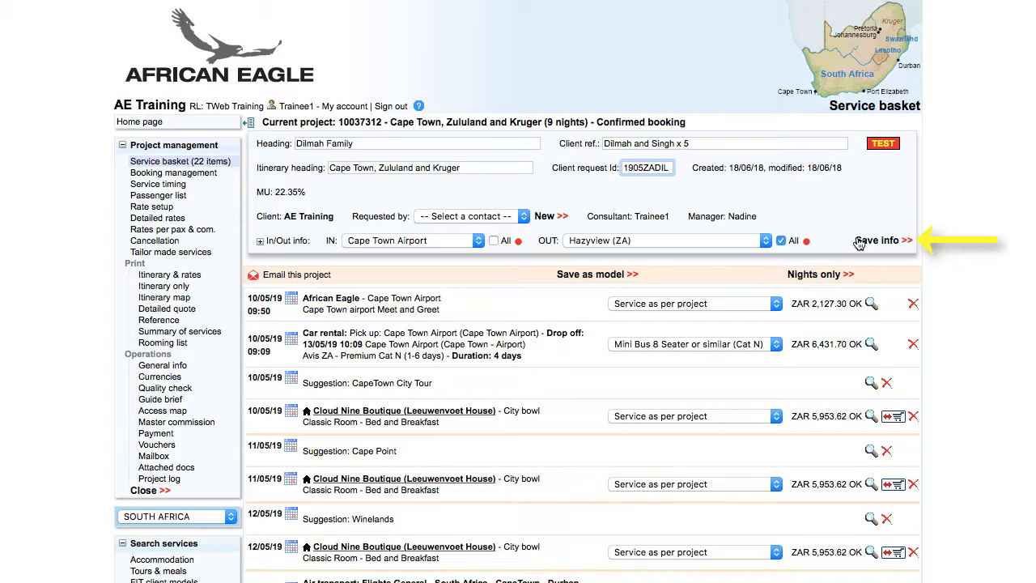
click(864, 241)
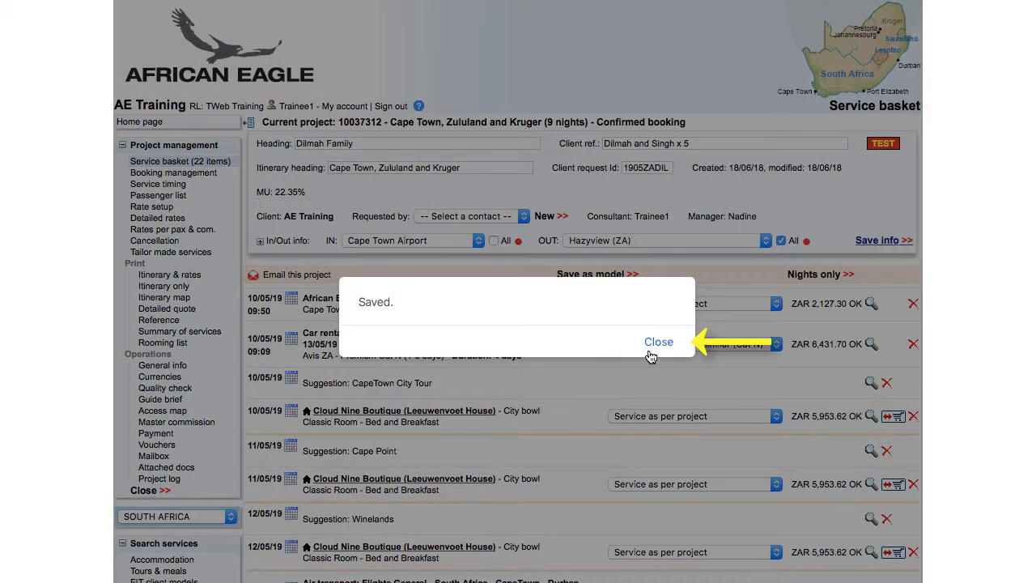
click(657, 343)
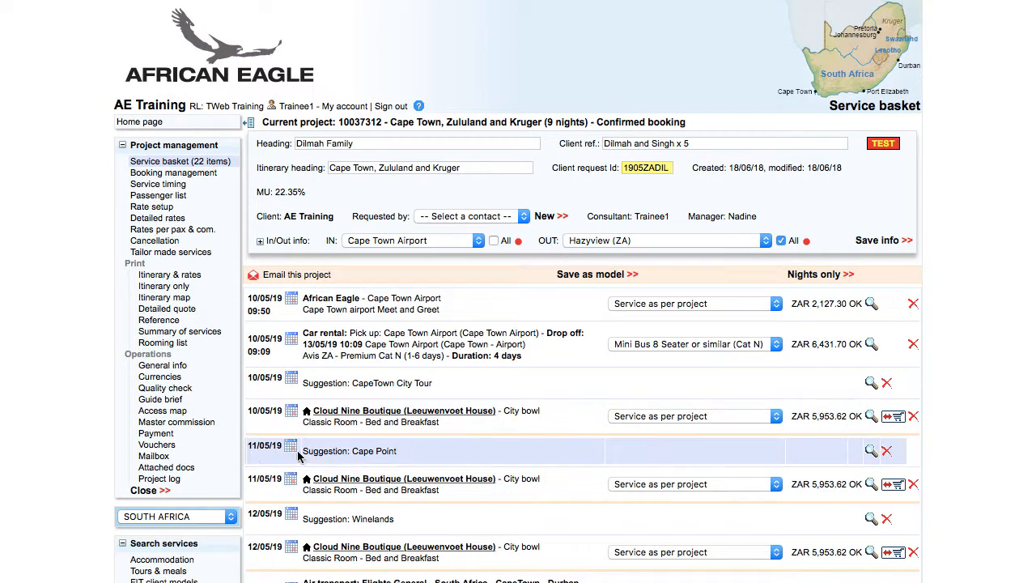
- Check that the invoice shows the client ref, then return to the service basket
click(165, 438)
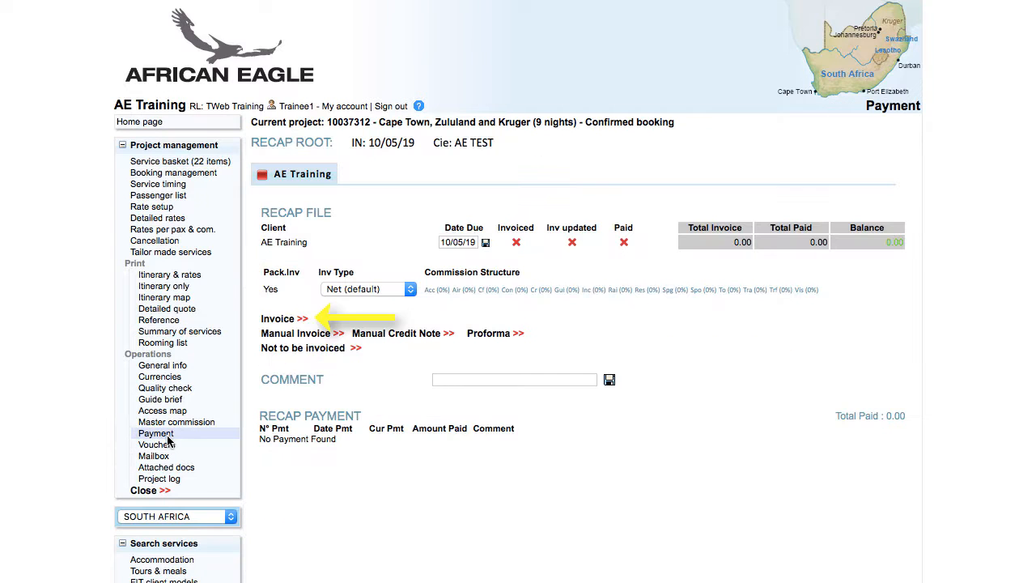
click(273, 317)
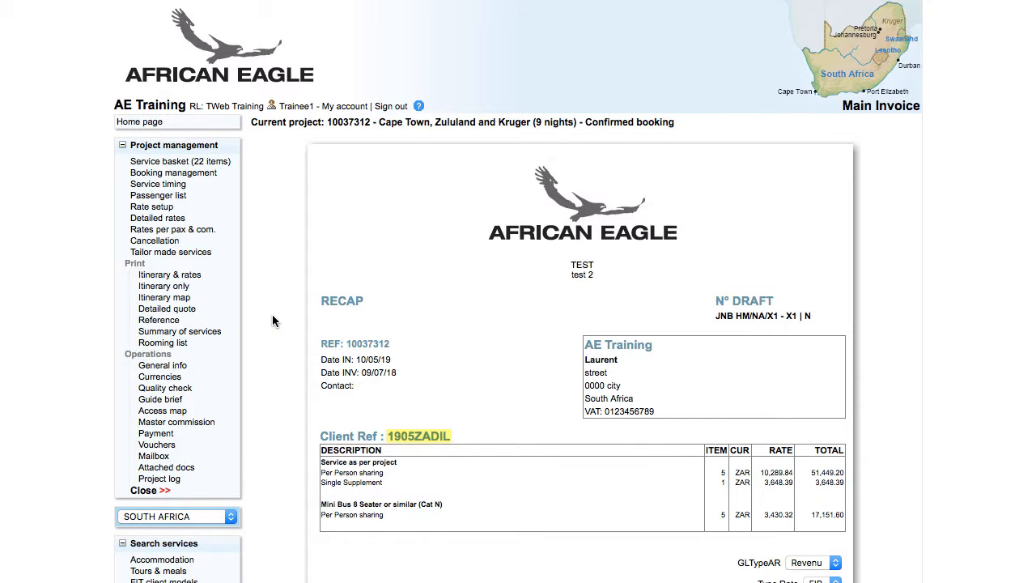
click(185, 162)
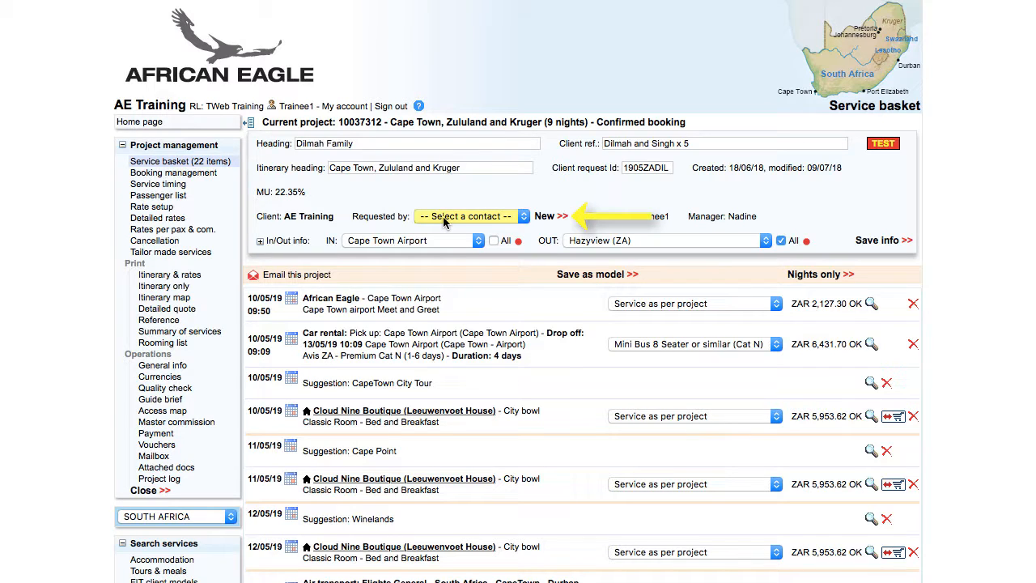
- Create a new AE Training contact with the contact's name and e-mail address
click(443, 222)
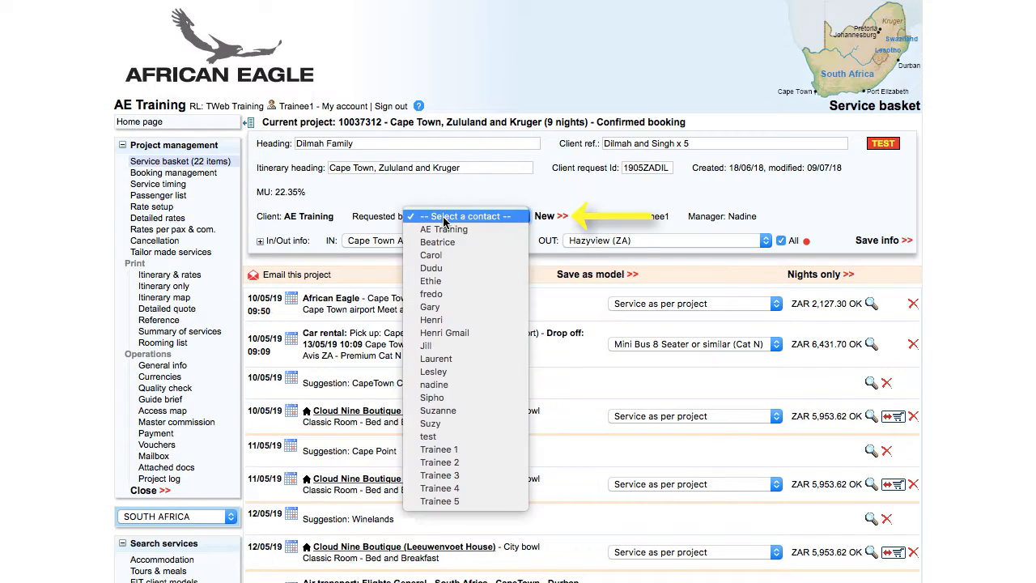
click(456, 349)
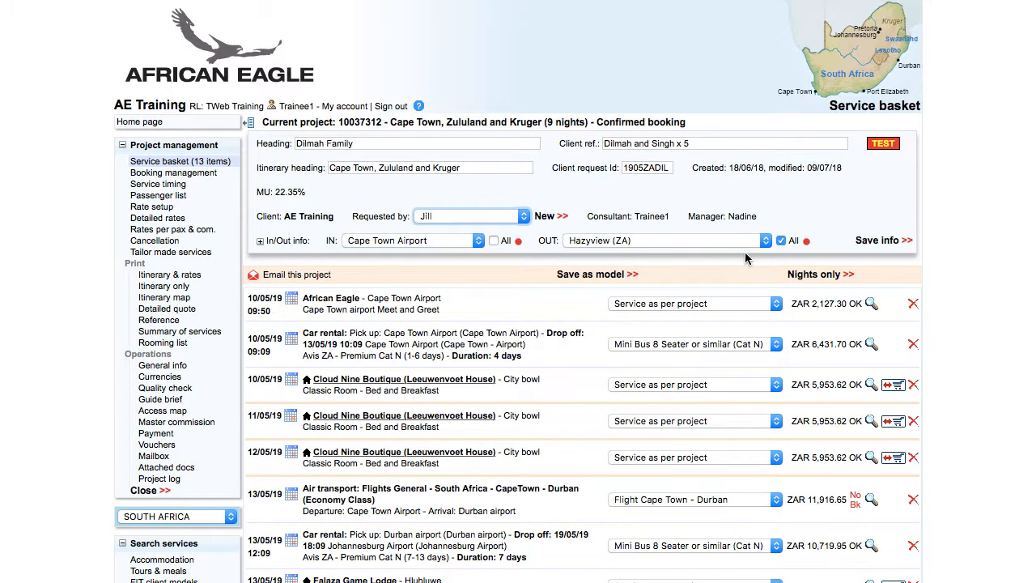
click(544, 219)
text(Tom)
key(Tab)
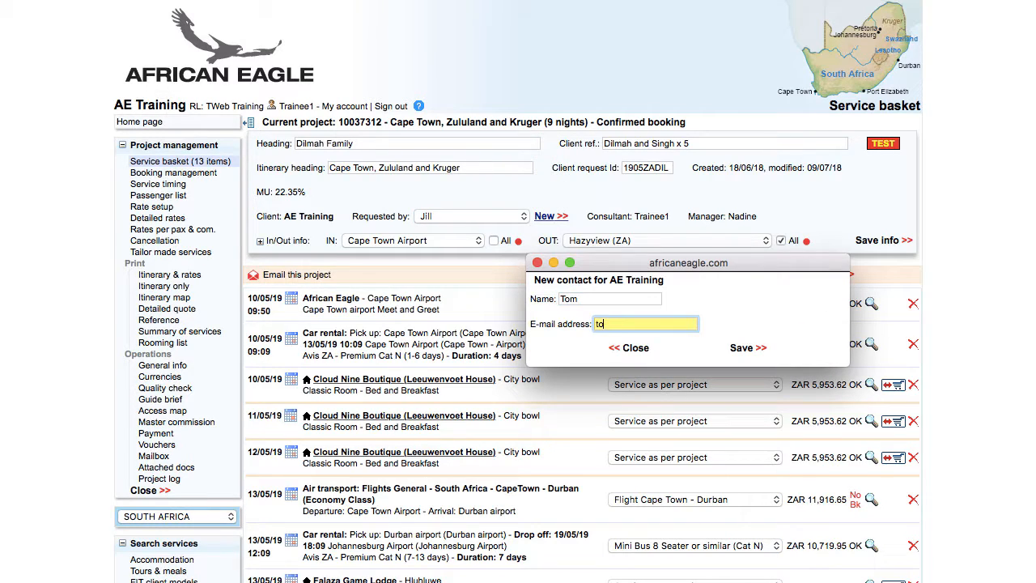
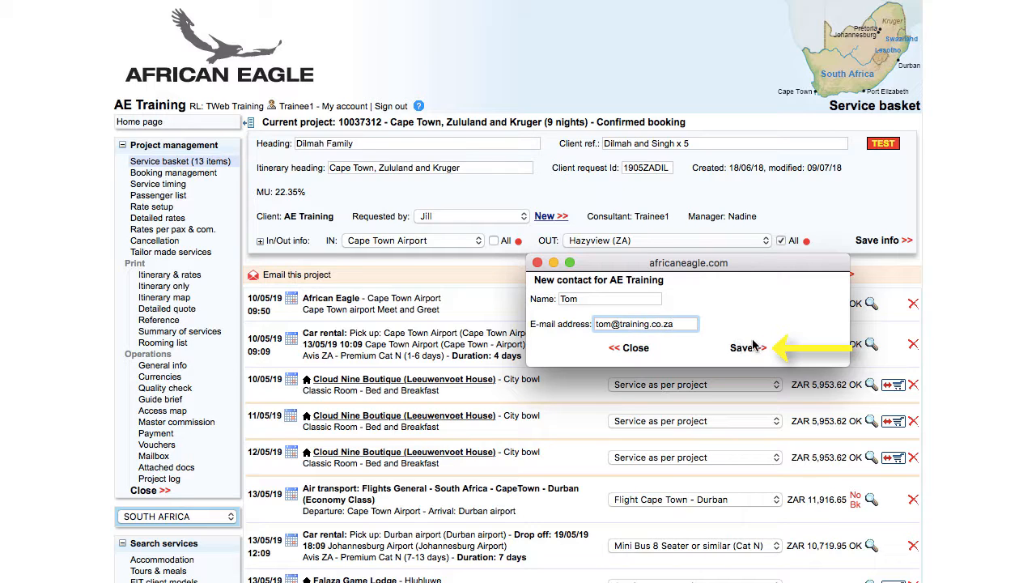
click(746, 347)
- Make the new contact the booking's requester and save the booking info
click(472, 216)
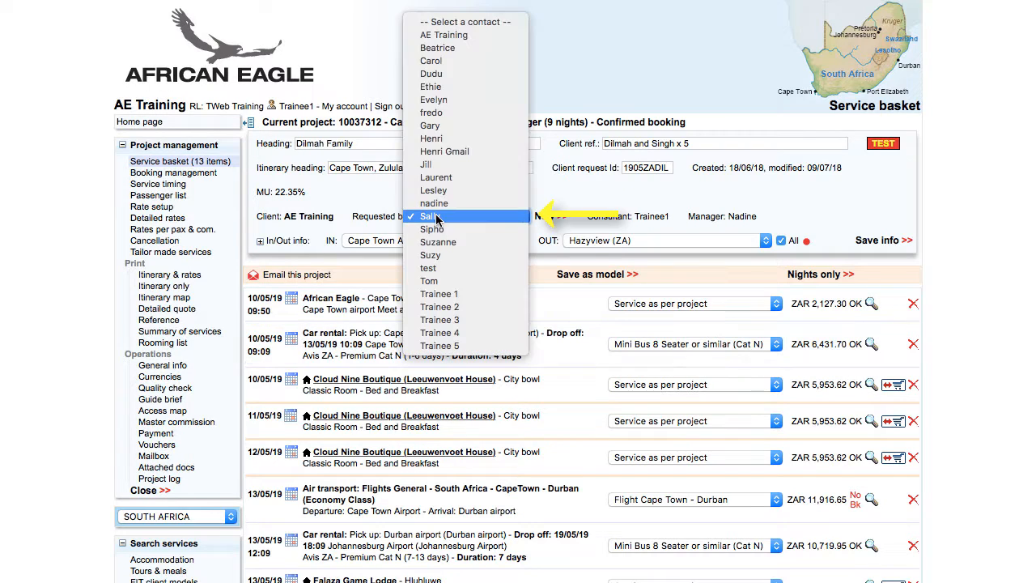
click(453, 275)
click(900, 241)
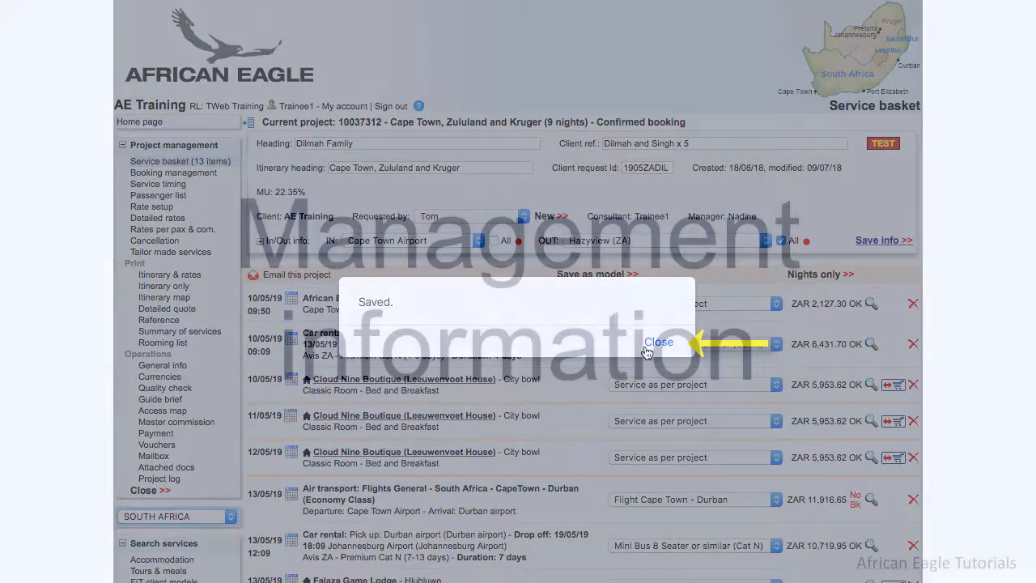
- Add a Garden Court O.R. Tambo Hotel standard bed-and-breakfast room for 19/05/19 to the basket
click(648, 346)
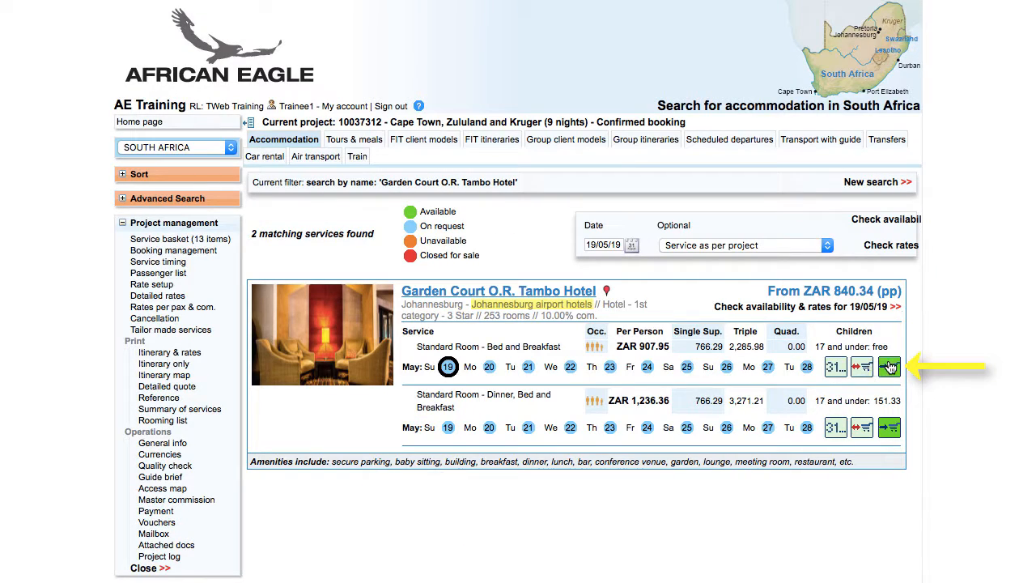
click(890, 367)
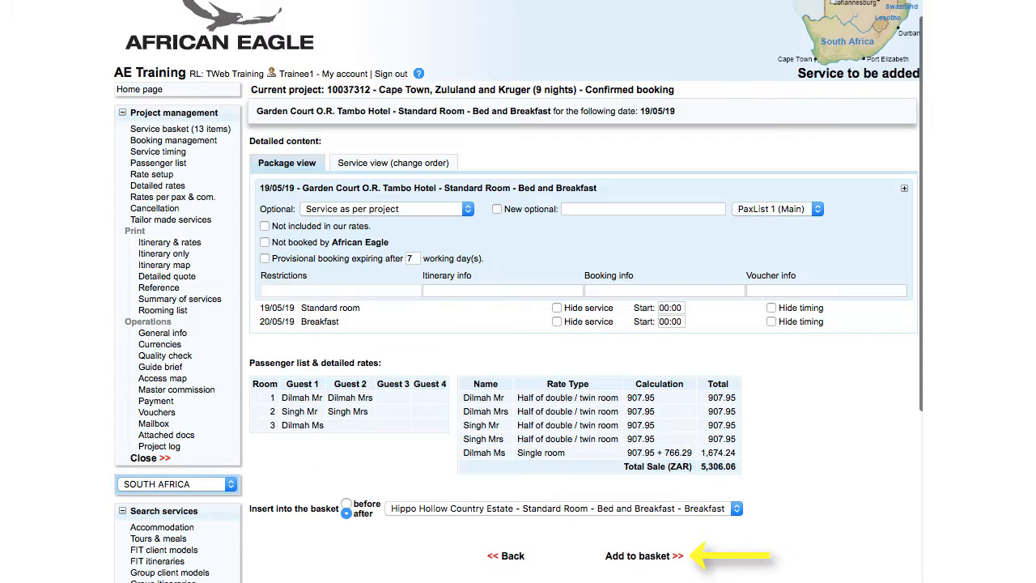
click(652, 558)
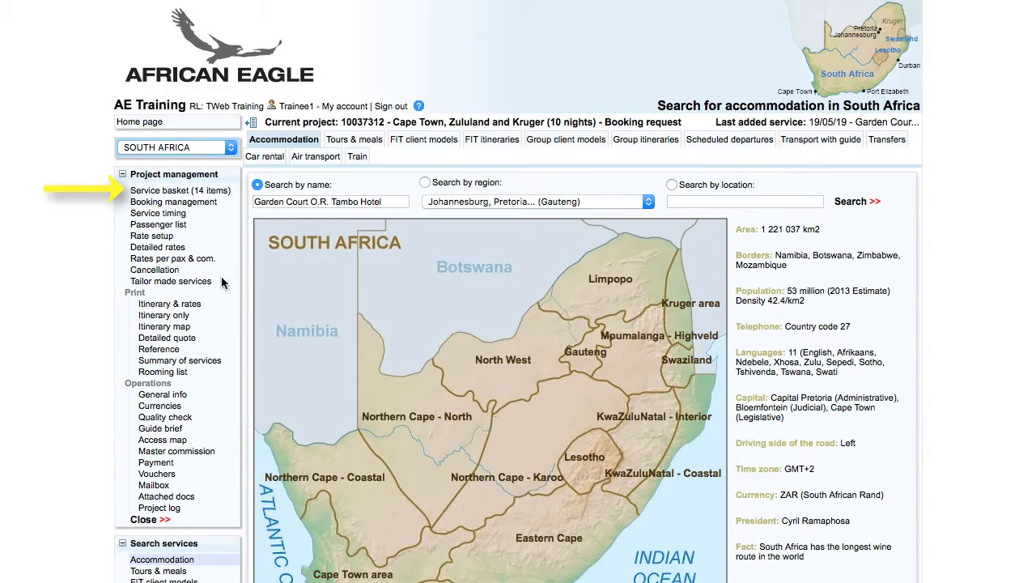
- Go back to the 14-item service basket and preview the itinerary with rates
click(194, 191)
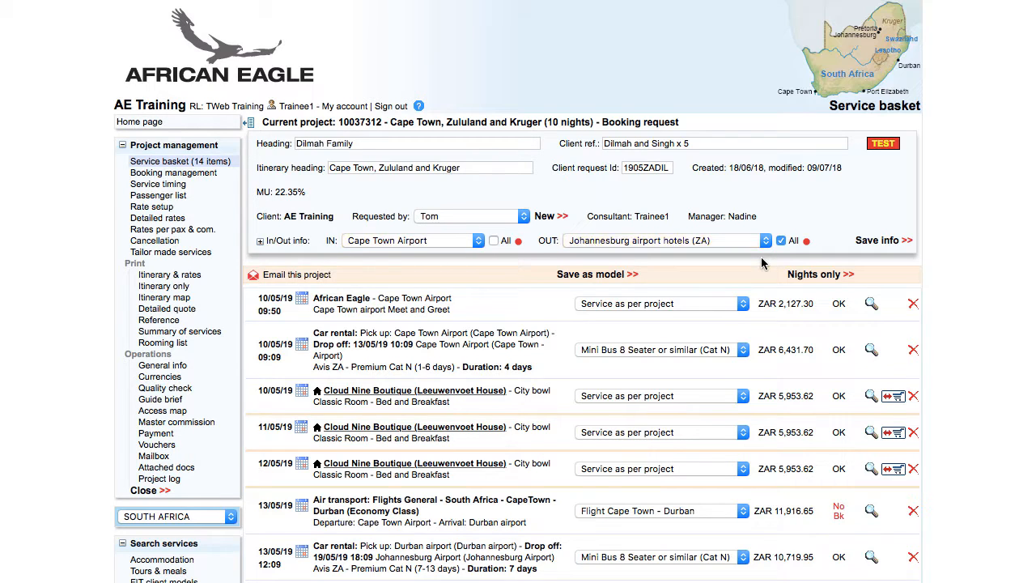
click(168, 275)
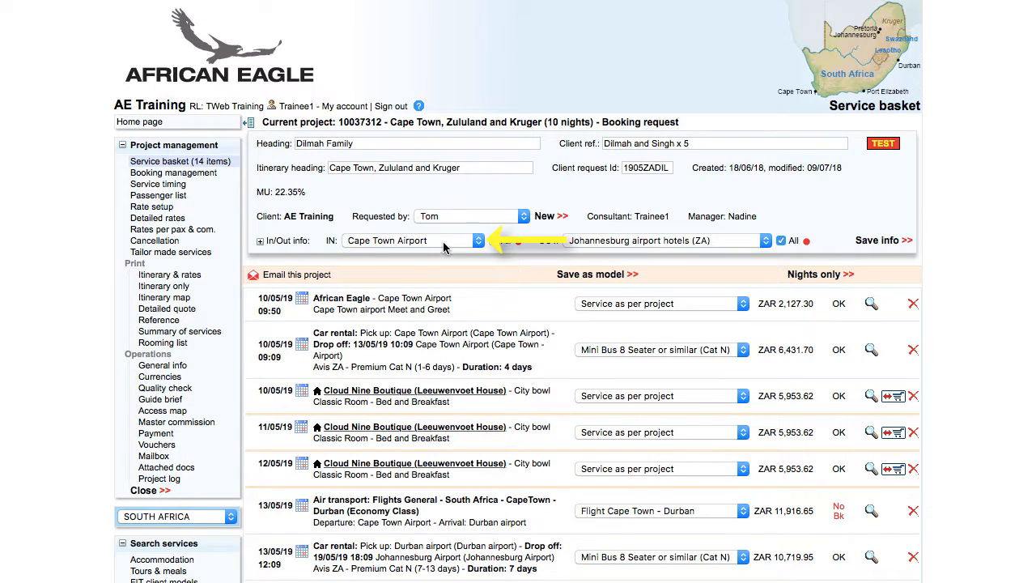
- Choose Cape Town Airport (ZA) for IN and Johannesburg Airport (ZA) for OUT, and save
click(440, 242)
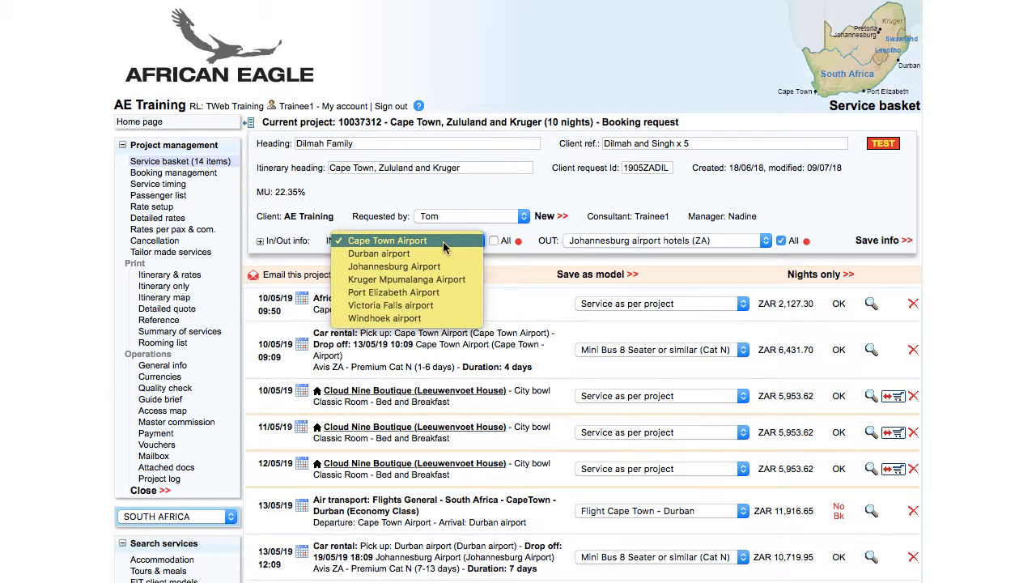
click(494, 240)
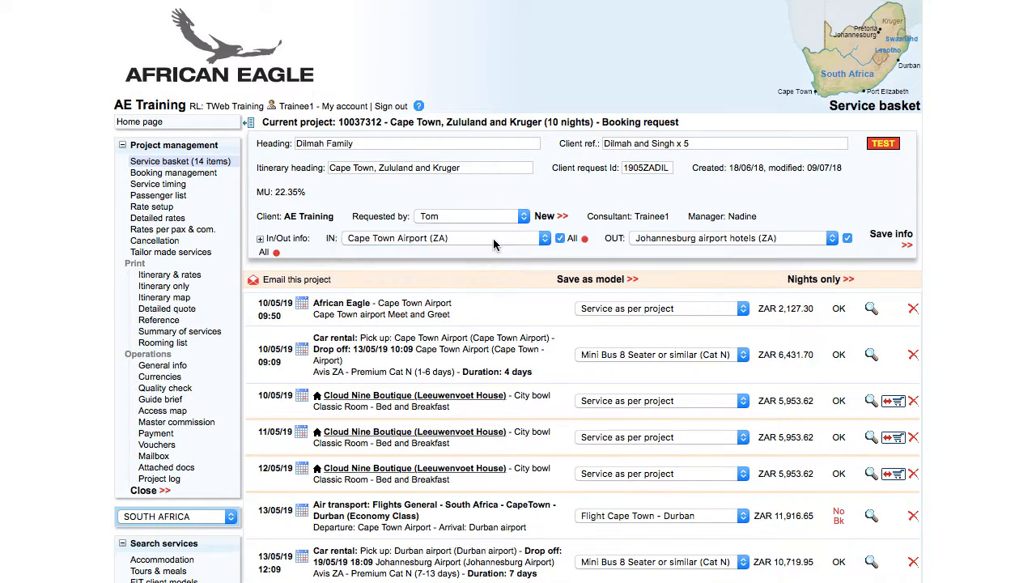
click(467, 239)
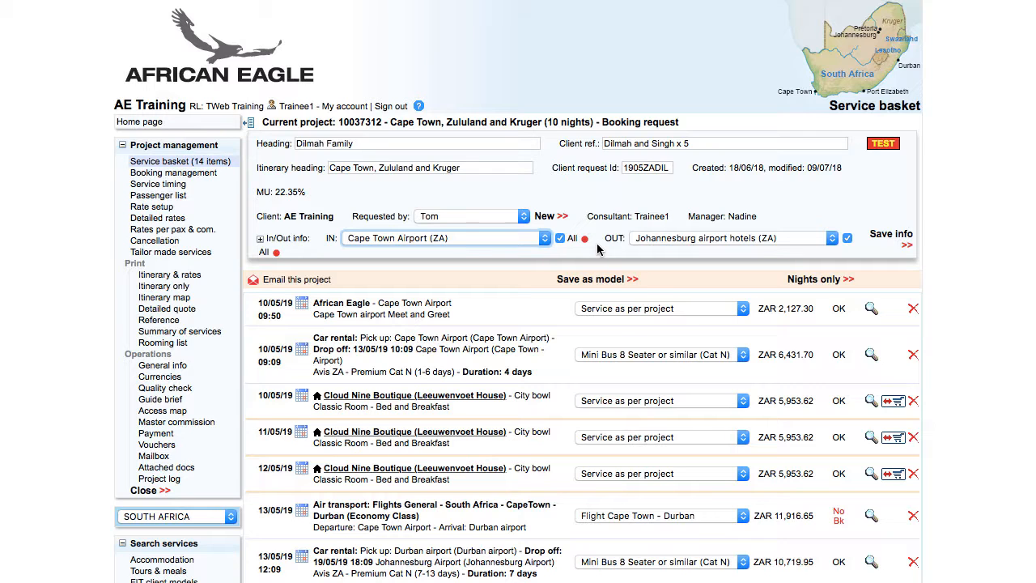
click(656, 245)
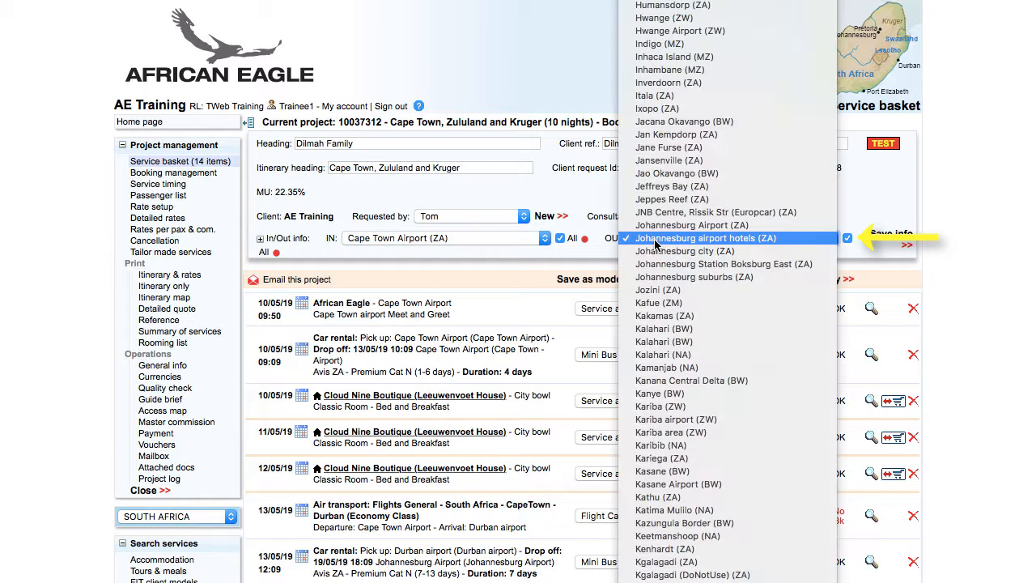
click(656, 233)
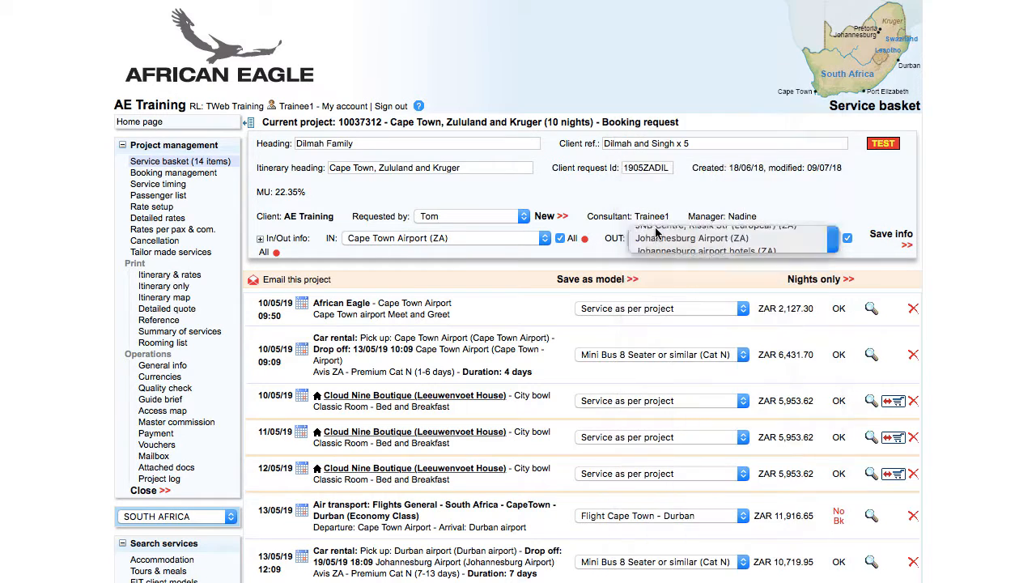
click(900, 243)
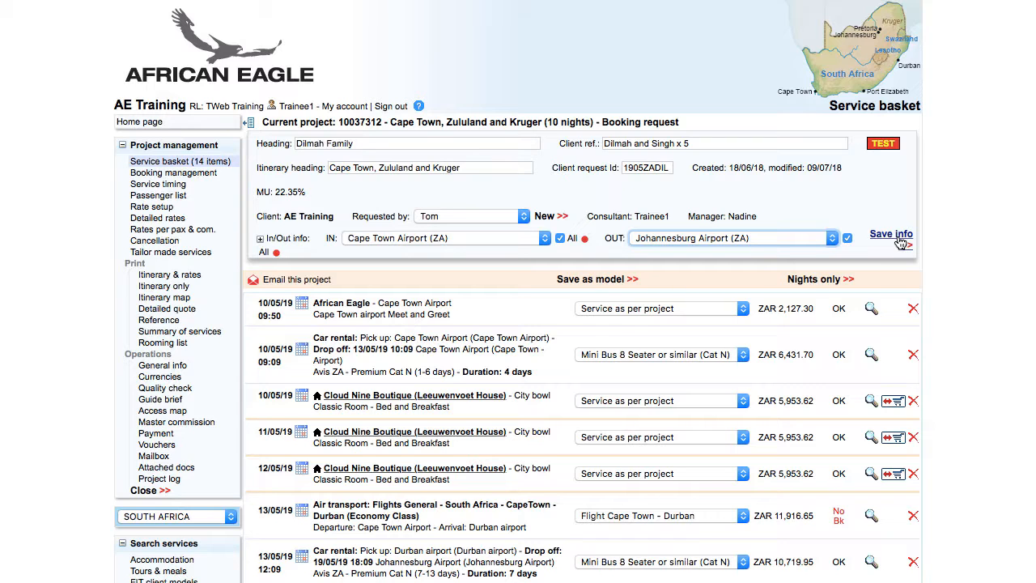
- Enter inbound flight BA59 as overnight, departing from London Heathrow
click(259, 240)
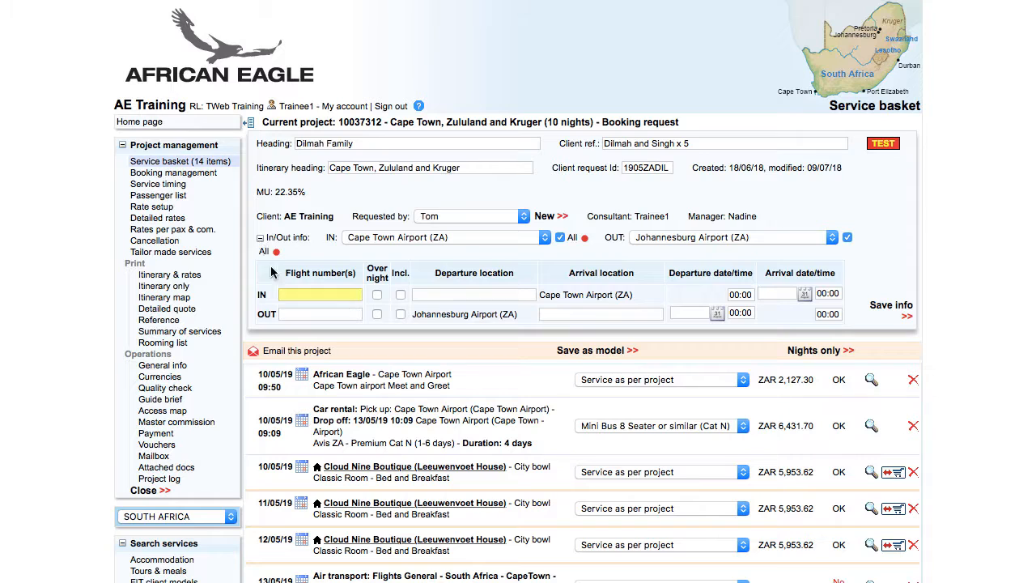
click(316, 293)
text(BA59)
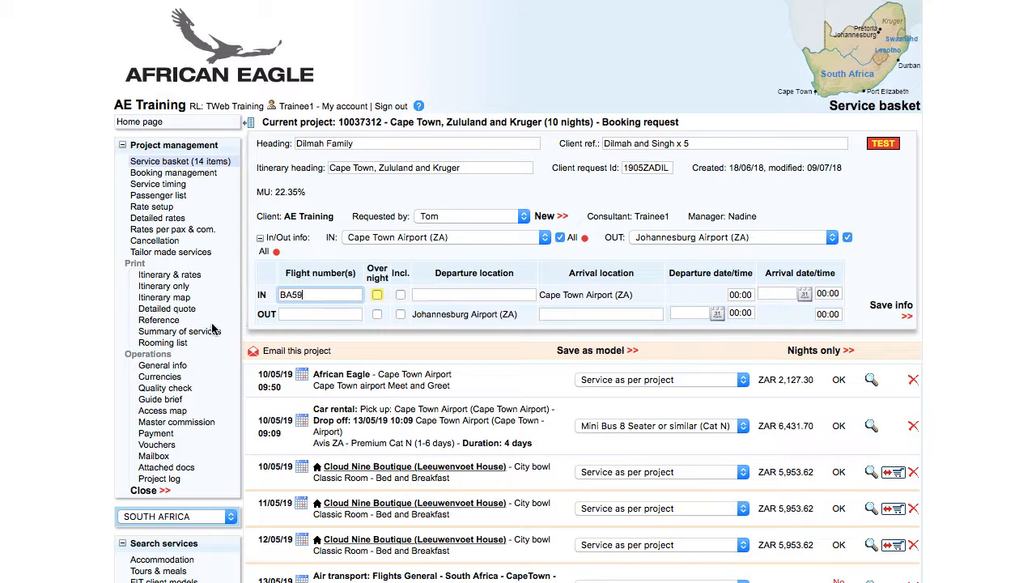
click(377, 296)
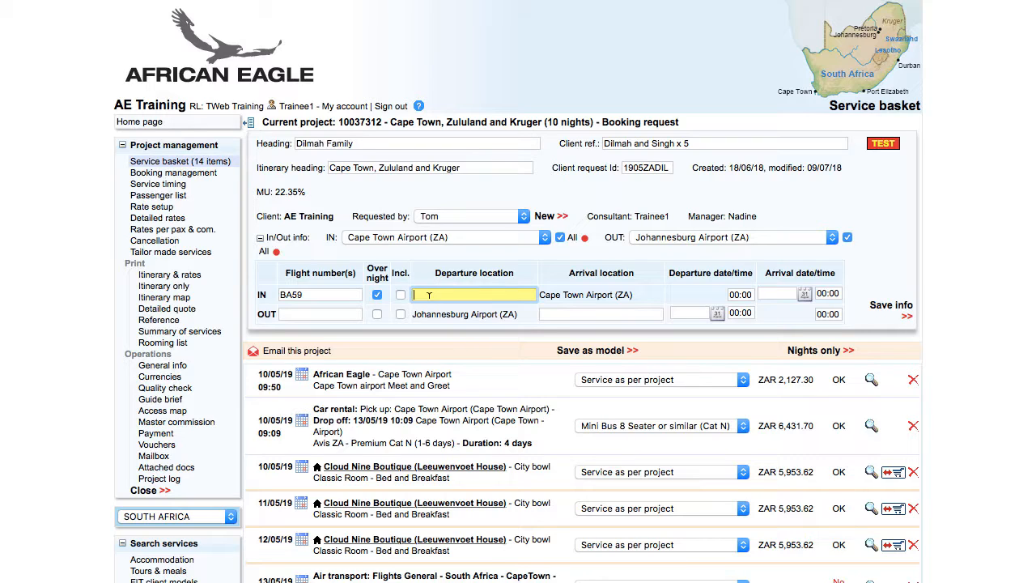
text(London Heathrow)
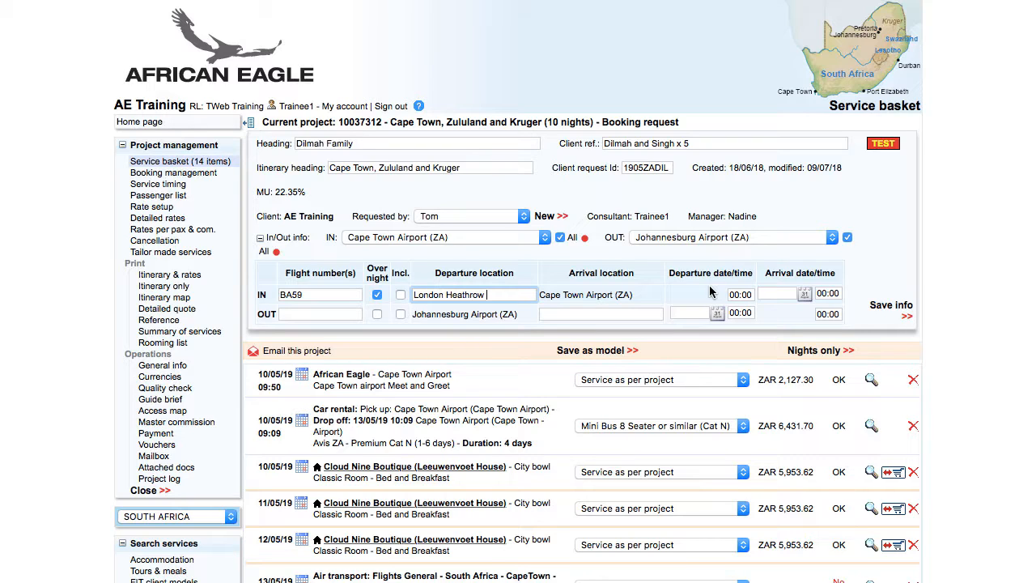
- Set the inbound departure time to 21:40 and arrival to 10/05/19 at 10:10
click(739, 294)
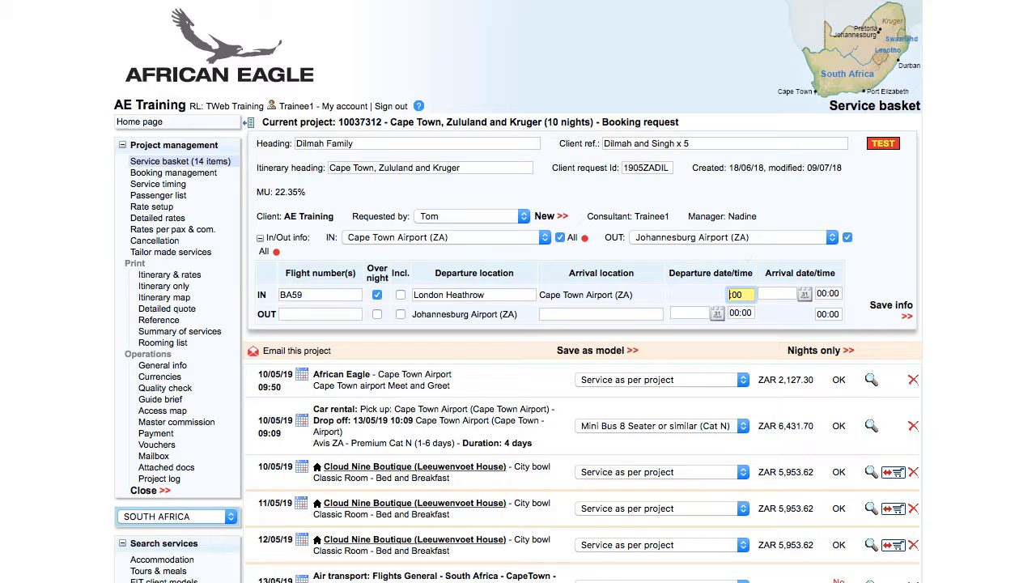
text(21:)
key(BackSpace)
text(4)
click(777, 294)
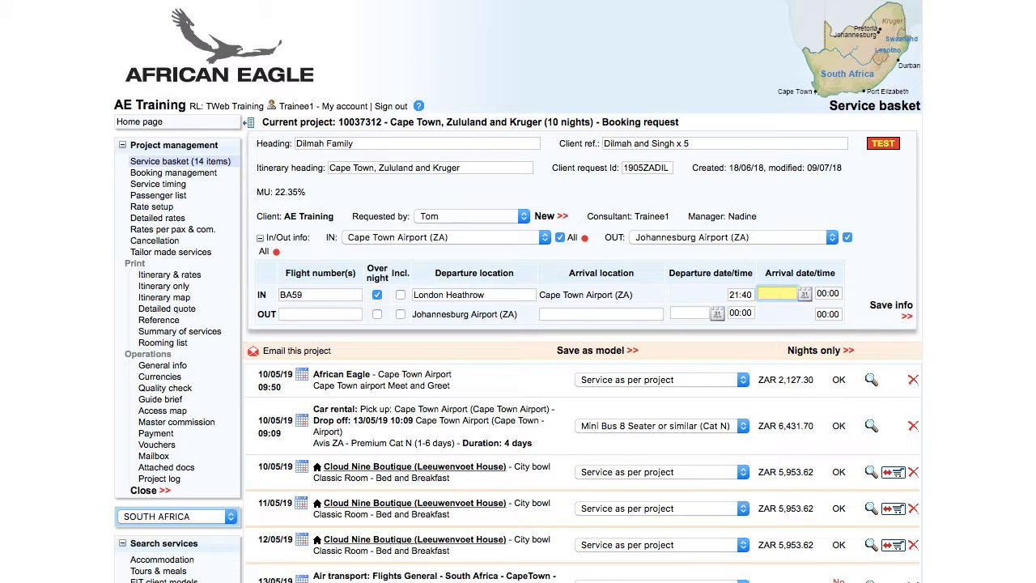
text(10/05/19)
key(Tab)
text(10:10)
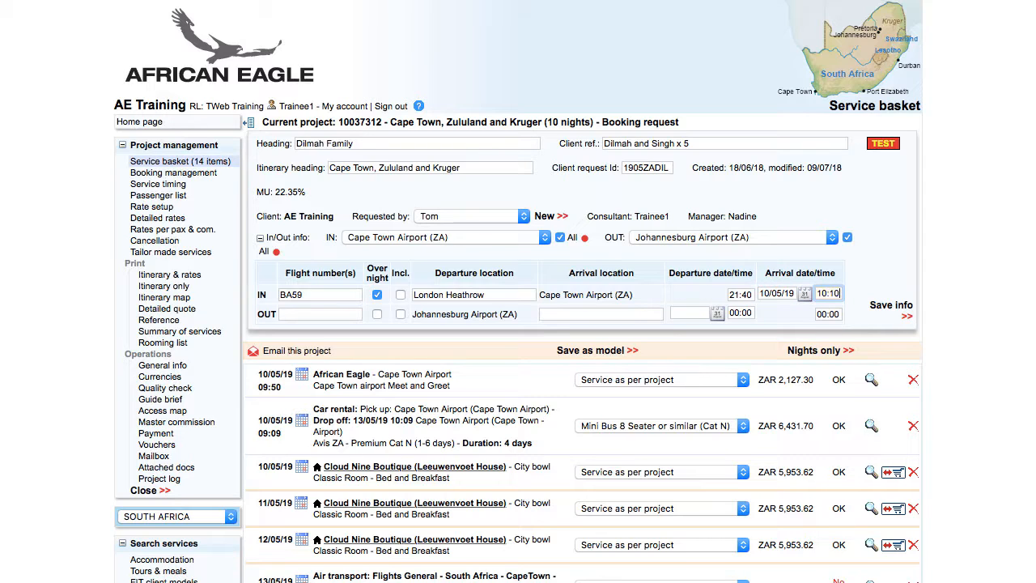
click(326, 310)
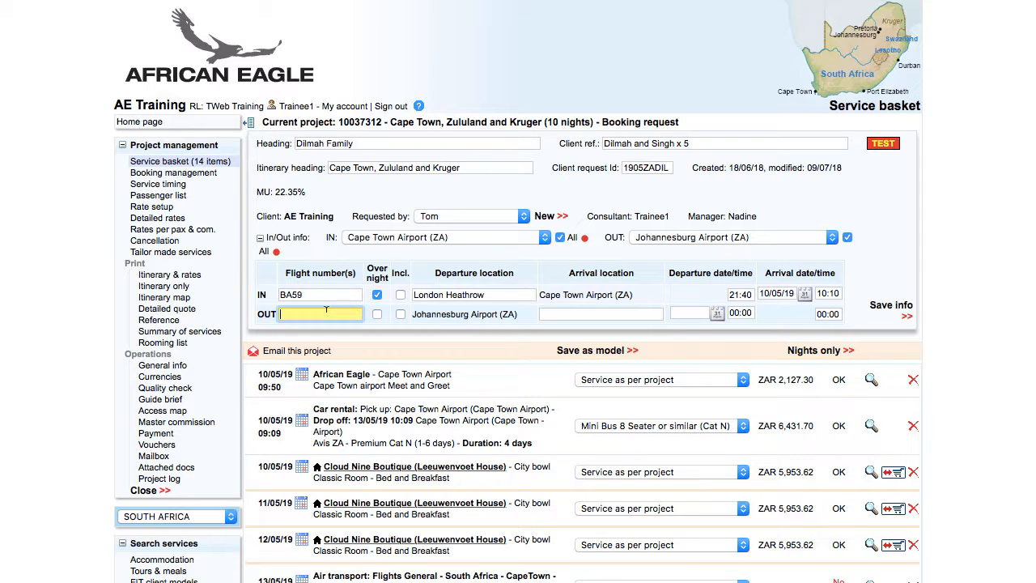
- Enter outbound flight BA56 as overnight, arriving at London Heathrow
text(BA56)
key(Tab)
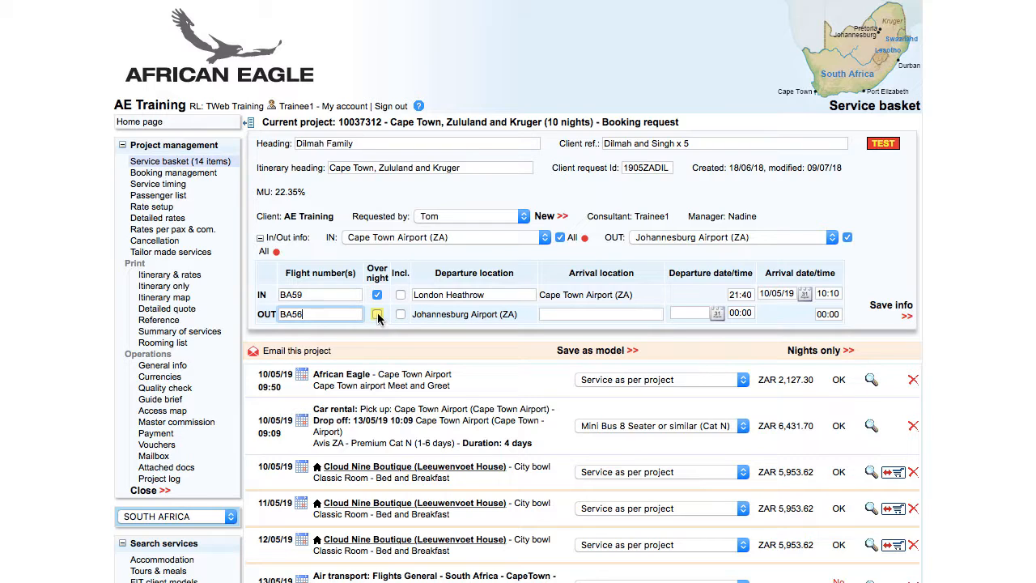
click(377, 316)
click(642, 313)
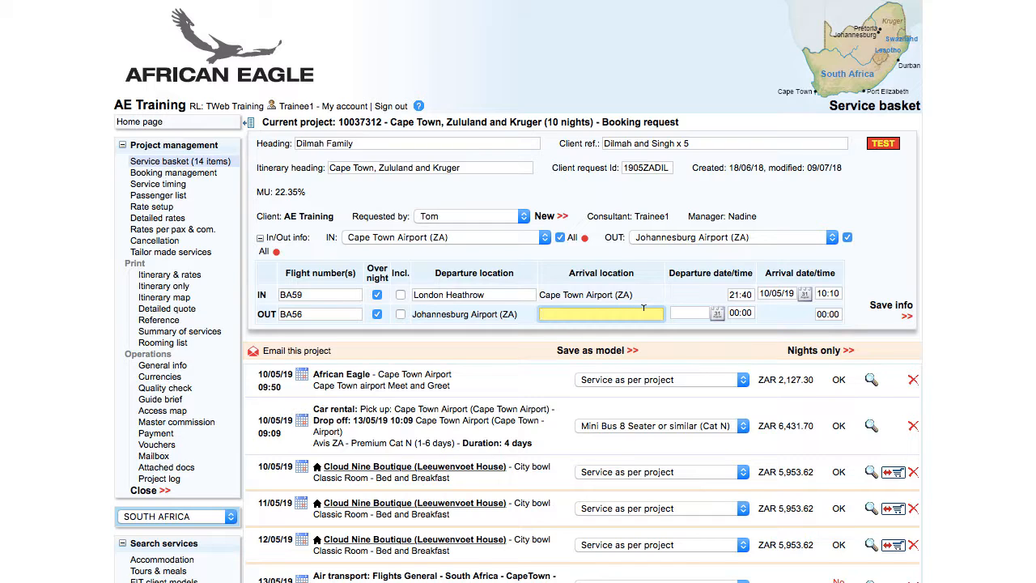
text(London Heathrow)
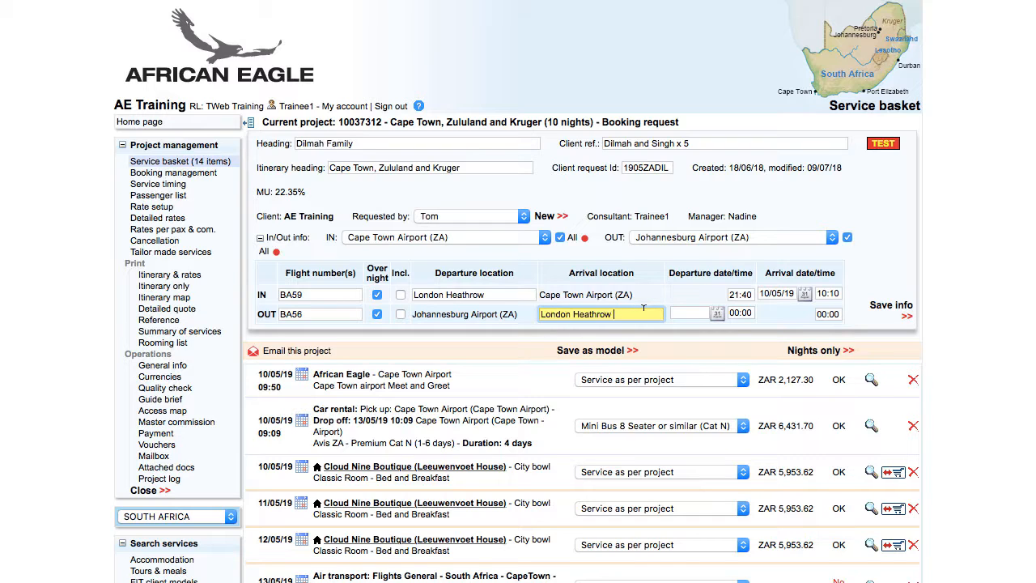
- Set outbound departure 20/05/19 19:20 and arrival 05:30, save, and include both flights
click(704, 313)
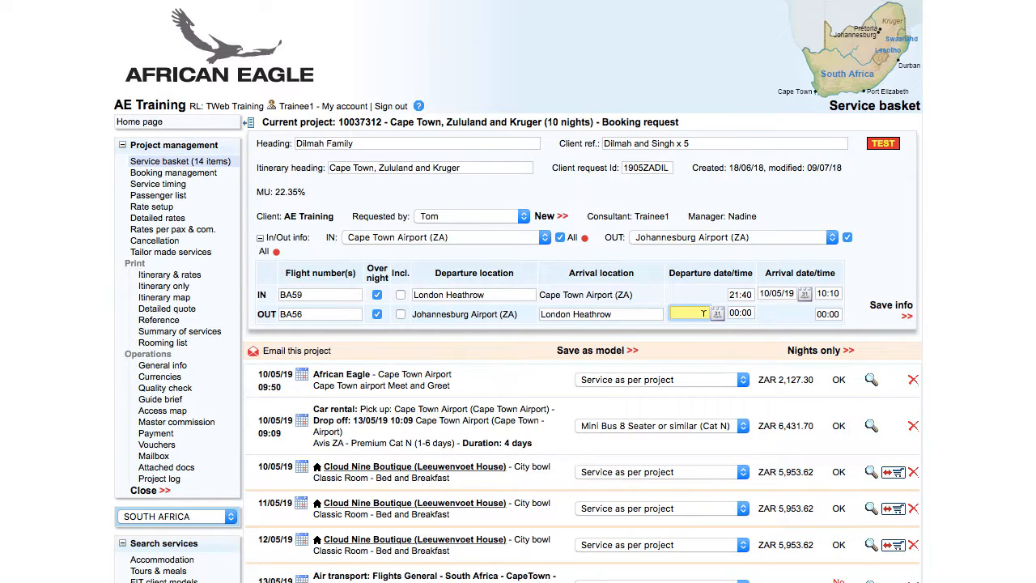
text(20/05/19)
key(Tab)
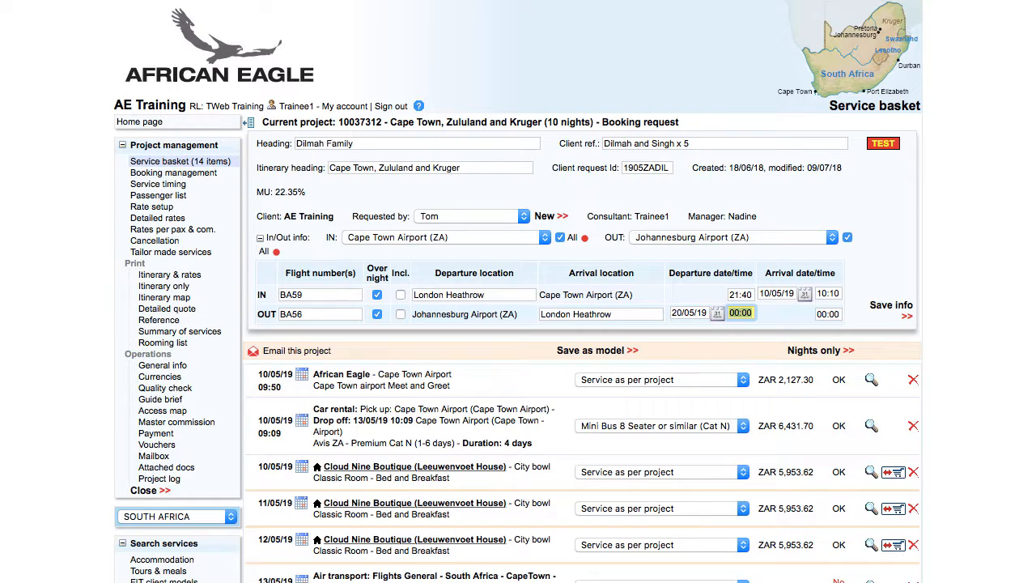
text(19:20)
key(Tab)
text(05:30)
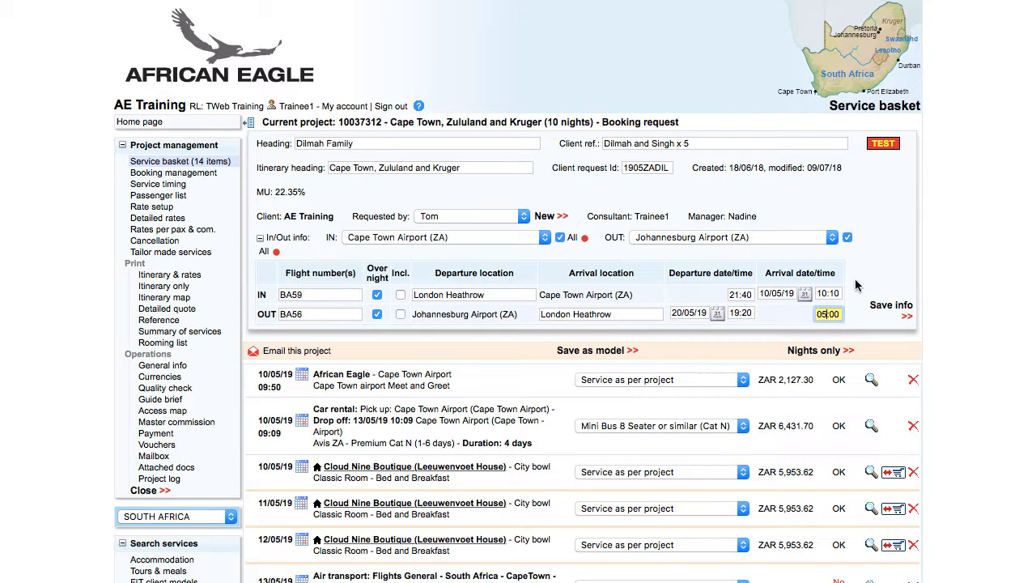
click(905, 309)
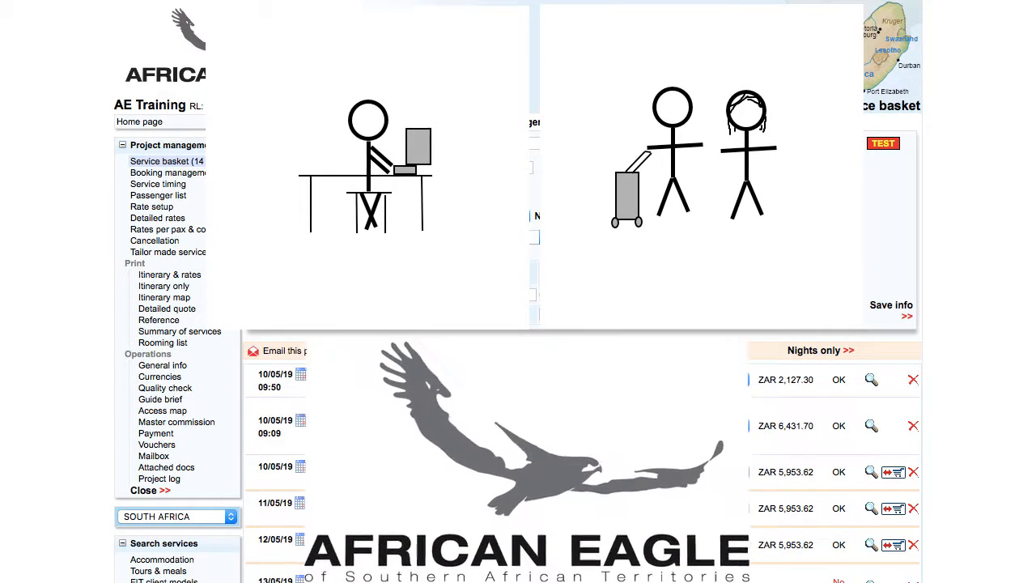
click(400, 295)
click(400, 314)
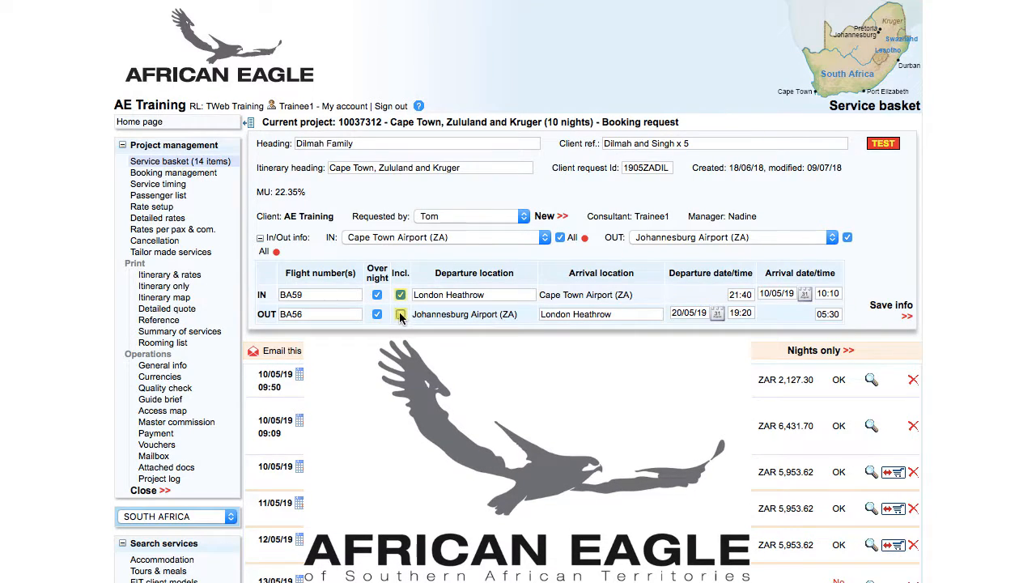